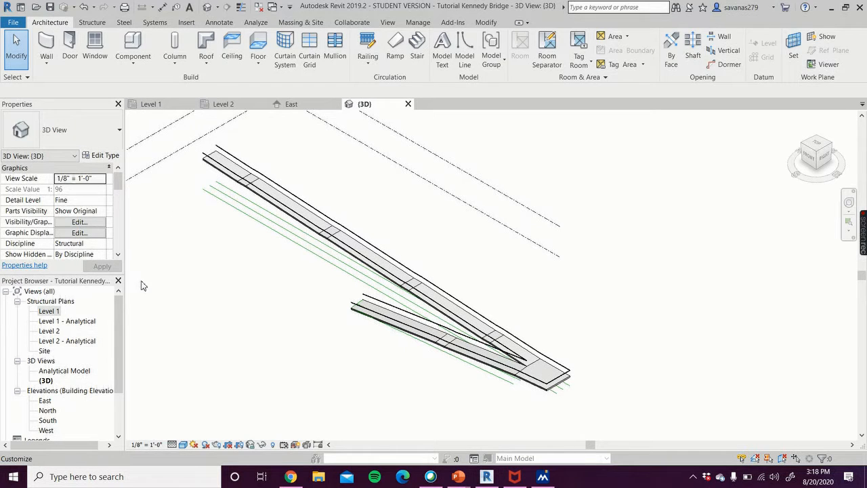
- Open the Level 2 structural plan
double_click(51, 331)
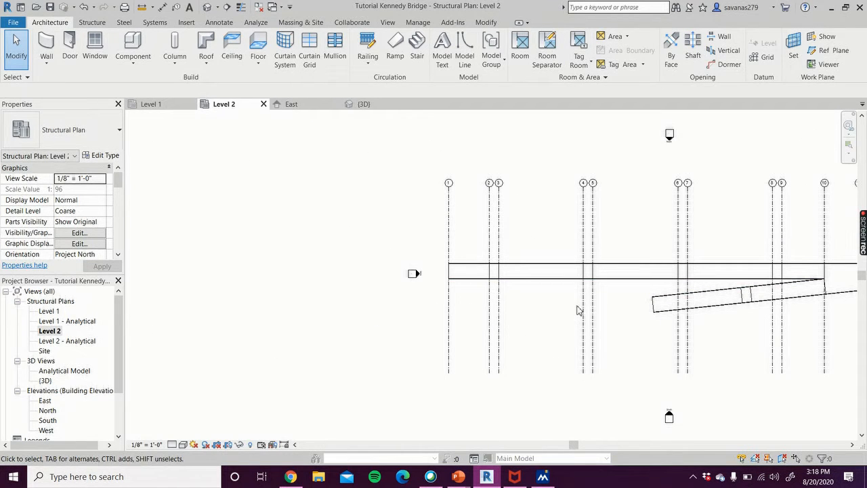
scroll(559, 308, "down", 2)
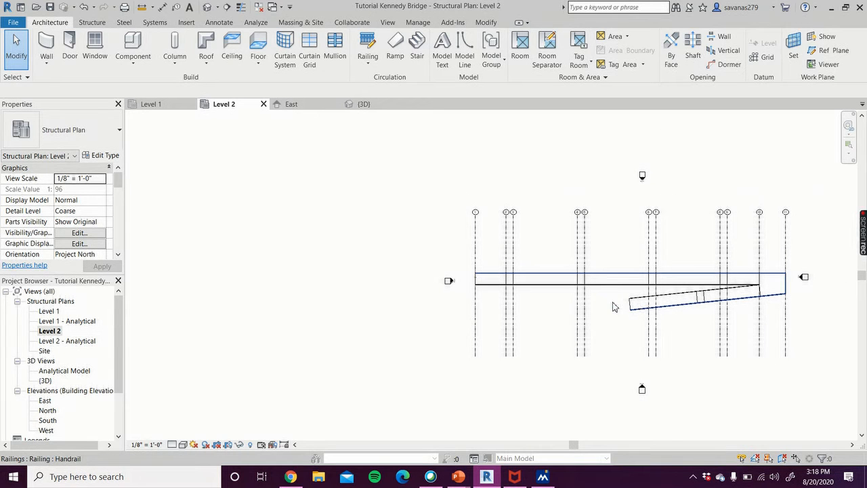
scroll(607, 301, "up", 2)
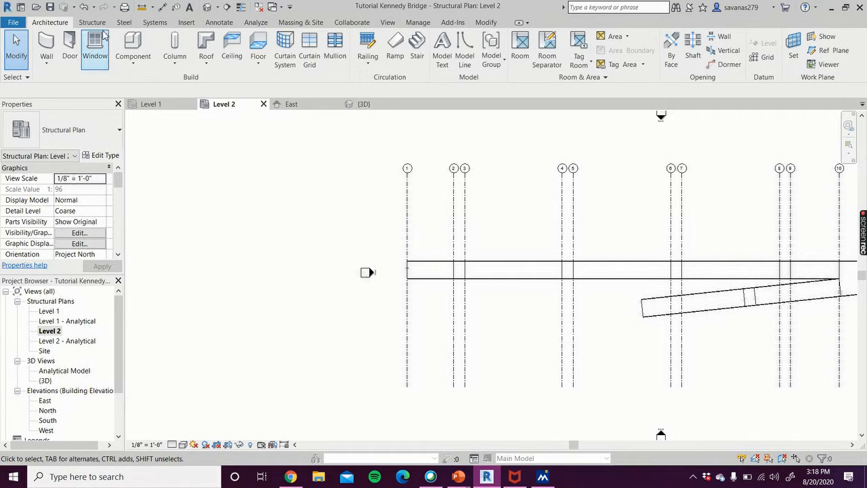
- Start a structural floor boundary sketch on Level 2 and save the project
left_click(99, 22)
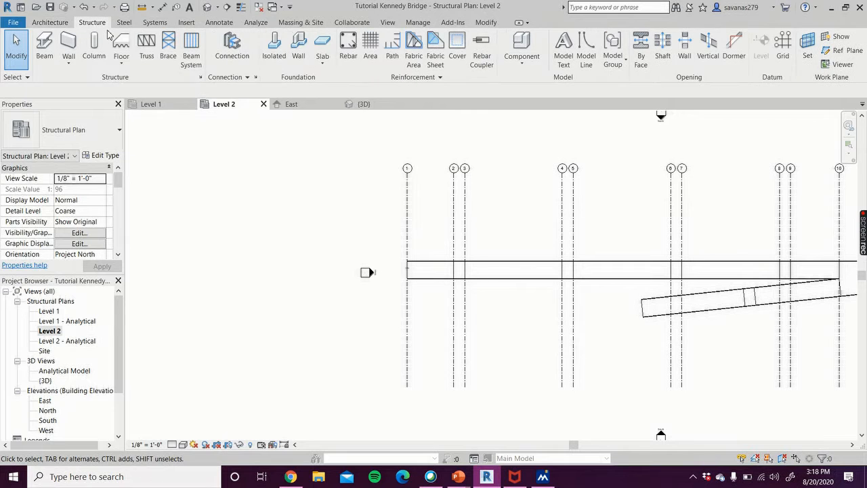
left_click(122, 46)
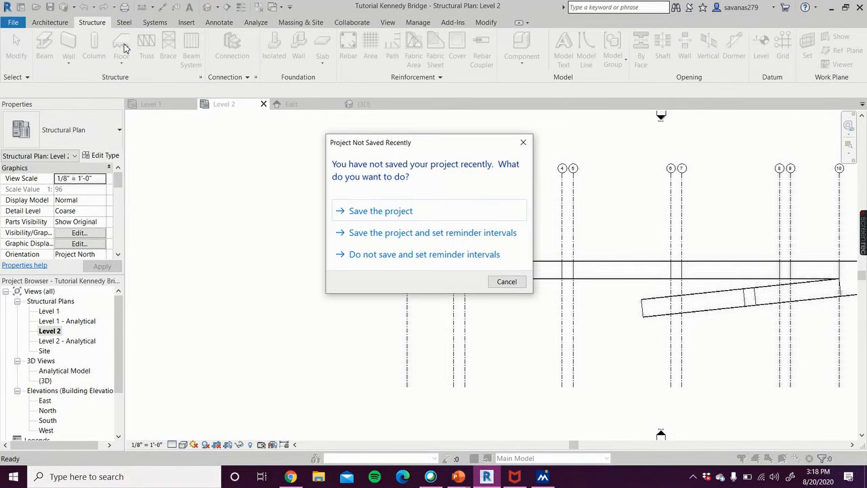
left_click(346, 211)
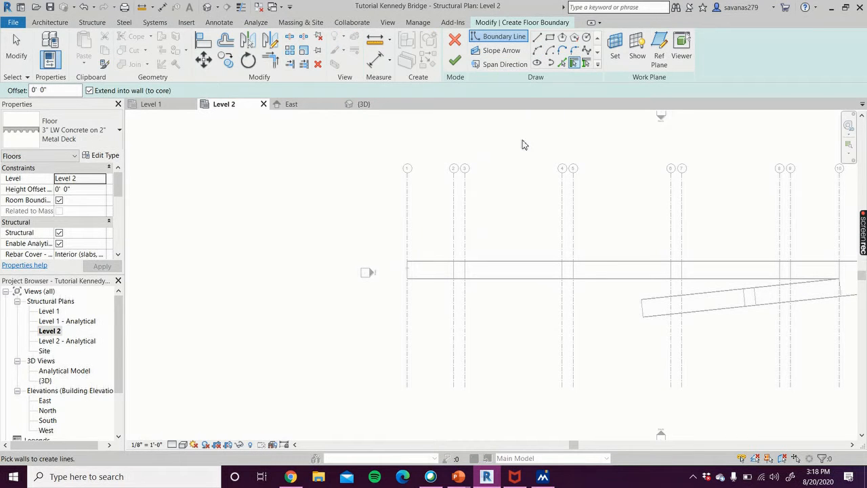
- Switch to Chrome to examine the flat walkway's dimensions and angle on sheet A.2 of Kennedy Bridge set_1.pdf, and return to Revit
mouse_move(289, 476)
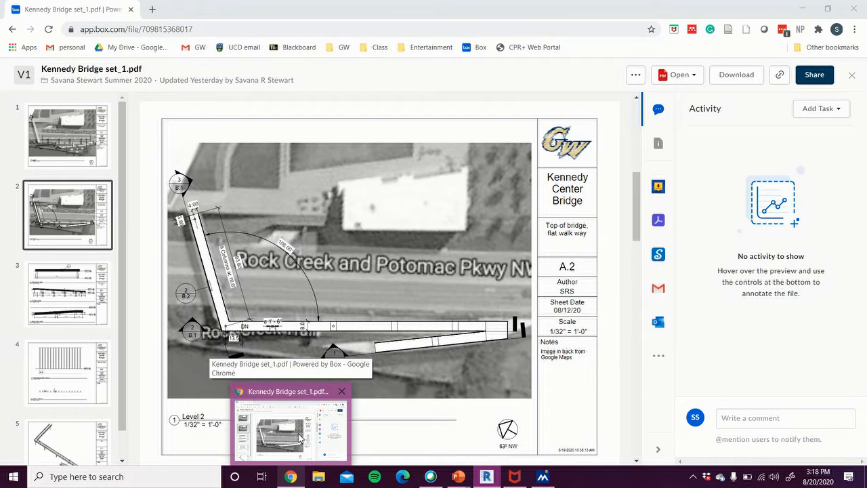
left_click(301, 438)
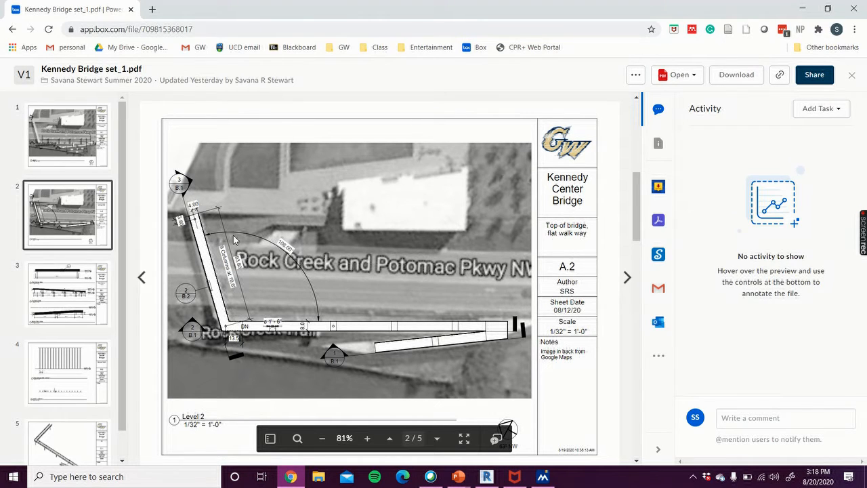
left_click(485, 476)
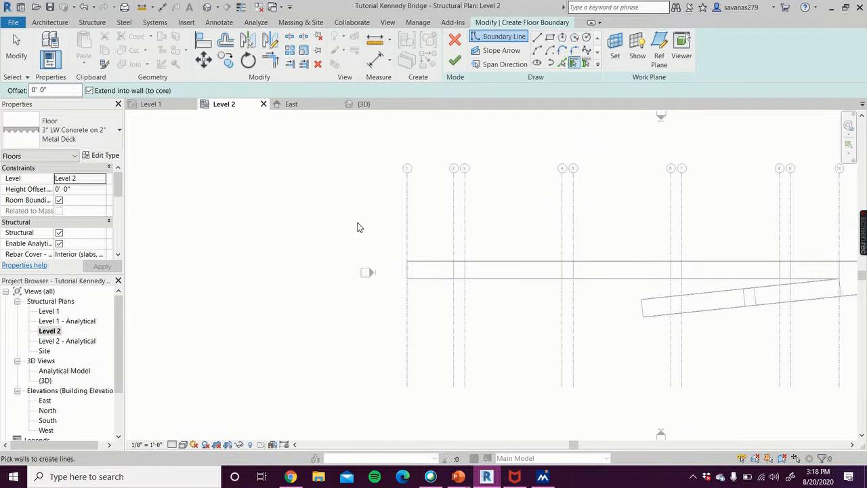
- Sketch a horizontal floor boundary line 13' 6" long, running west from the midpoint of the ramp's end at grid 1
left_click(539, 38)
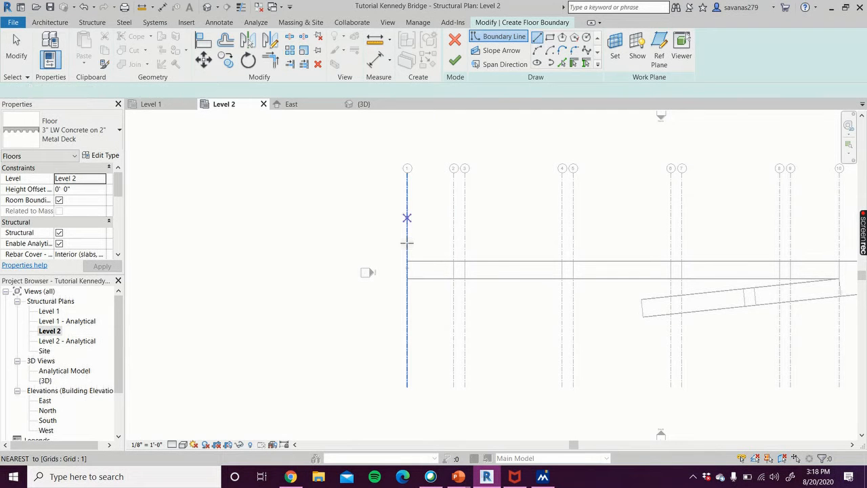
scroll(407, 274, "up", 2)
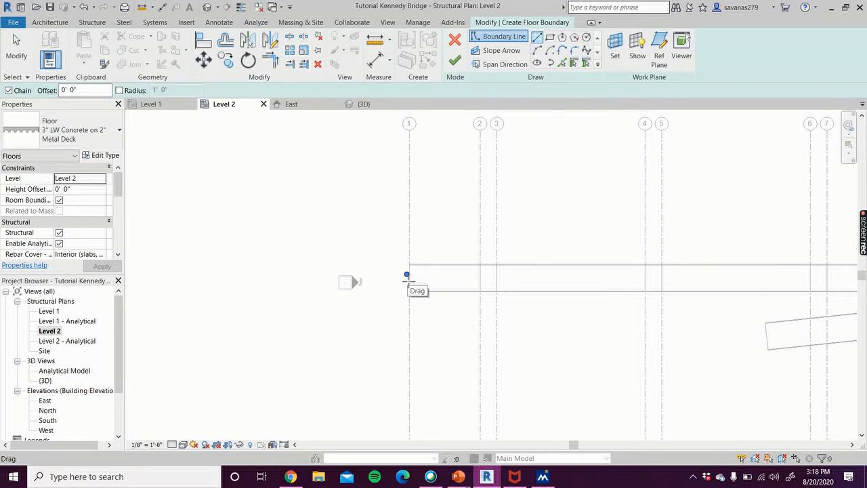
scroll(406, 275, "up", 2)
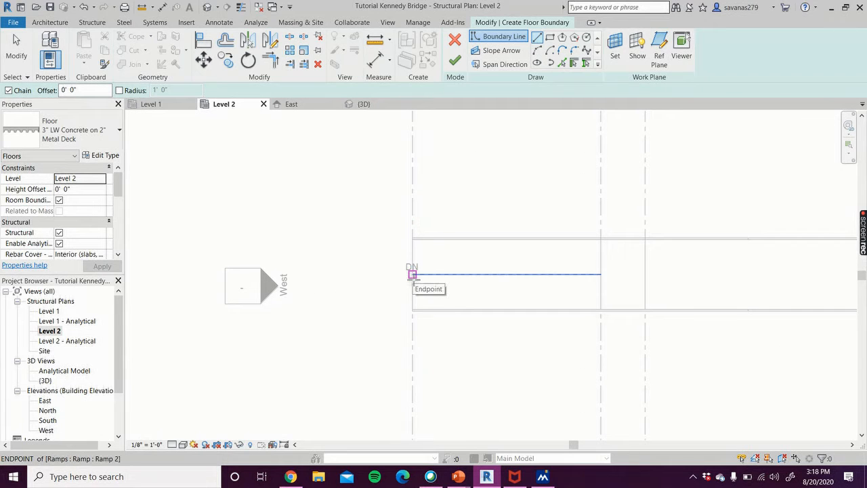
left_click(413, 274)
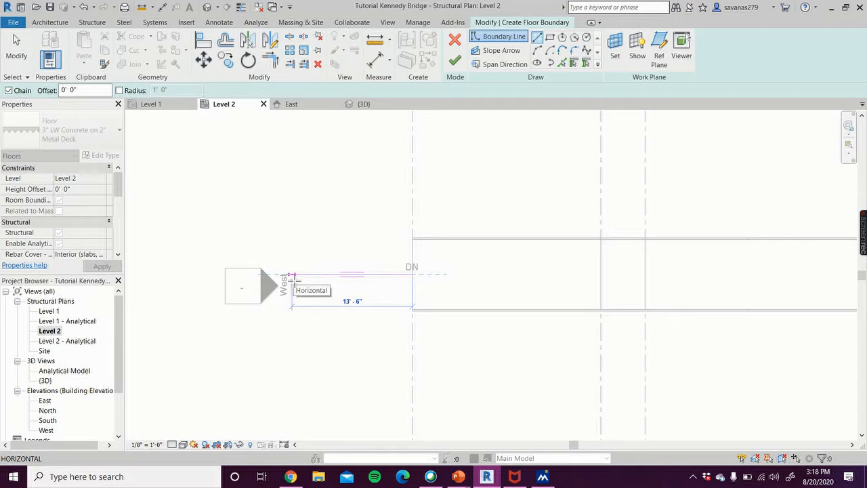
left_click(292, 275)
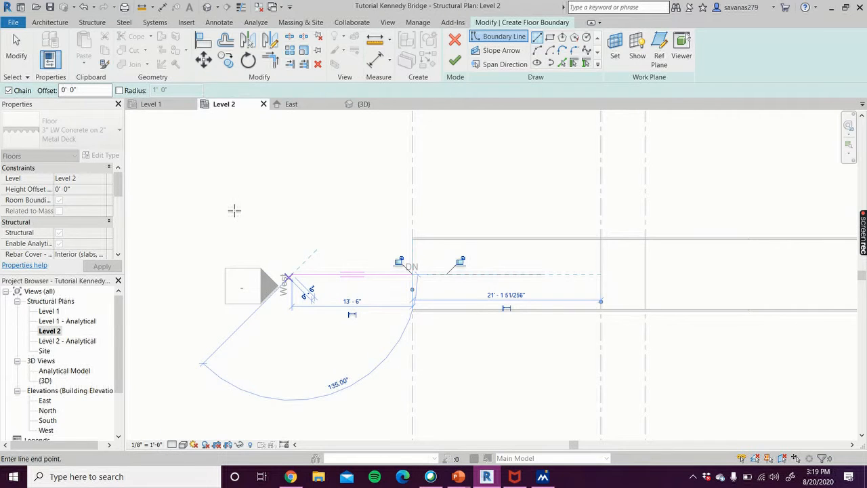
- Continue the boundary with a slanted line about 83' 6" long, up and away from the ramp at about 121 degrees
scroll(183, 202, "down", 4)
middle_click_drag(187, 203, 356, 434)
scroll(291, 342, "down", 2)
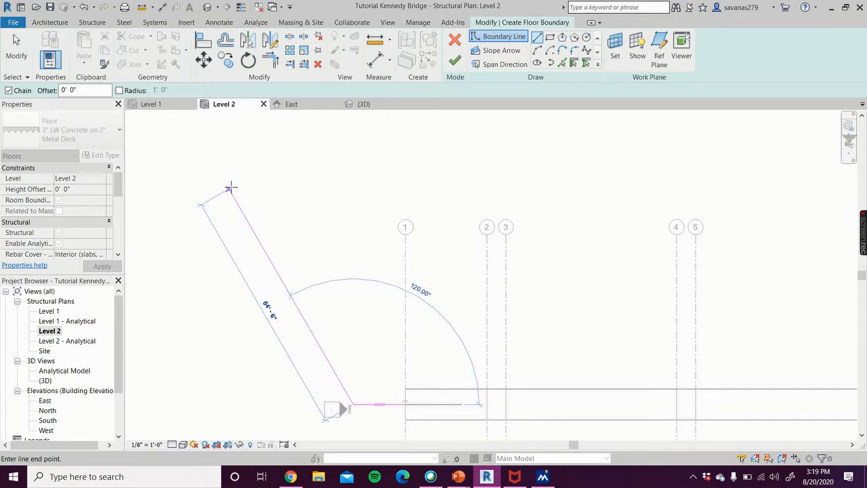
left_click(189, 128)
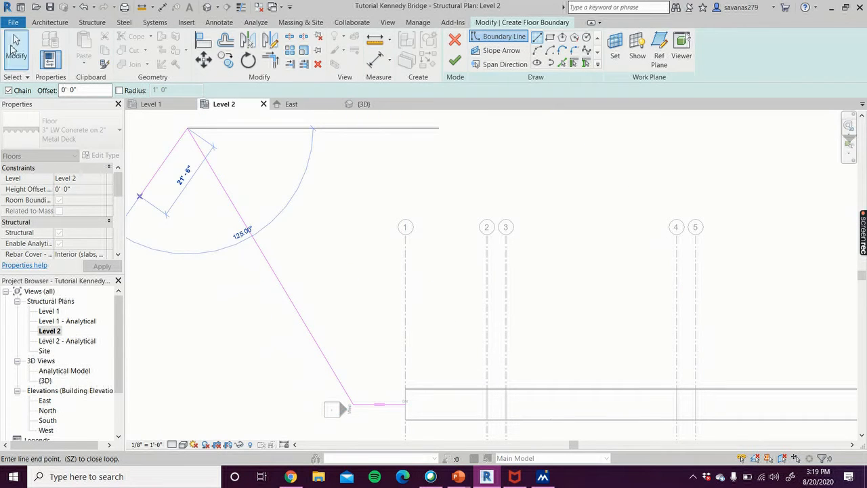
left_click(15, 49)
- Set the length of the slanted boundary line to 93.8 feet
left_click(302, 316)
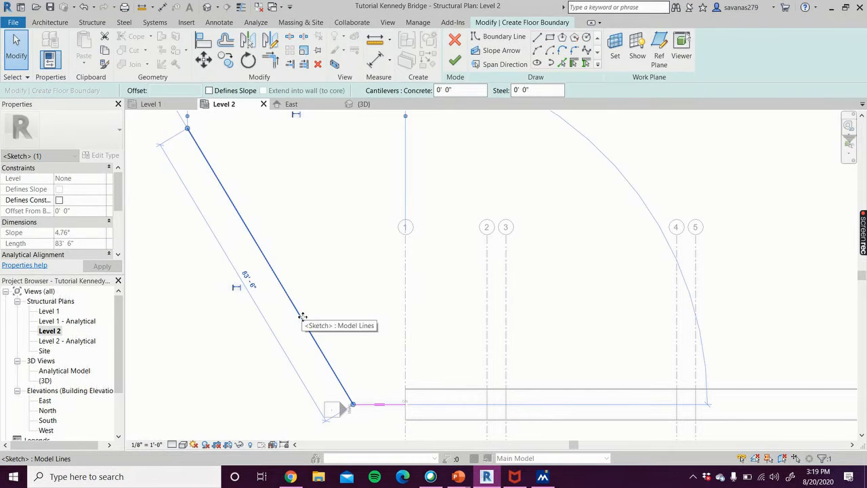
scroll(321, 292, "down", 2)
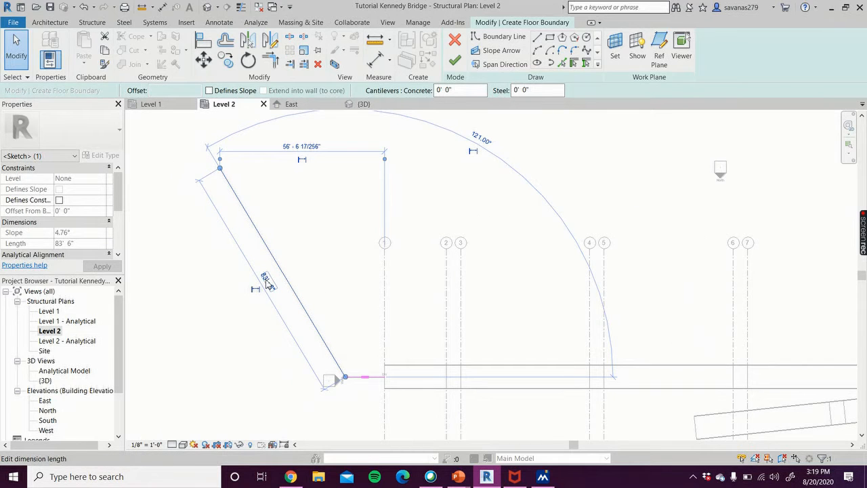
left_click(269, 283)
type("93.8")
key("Return")
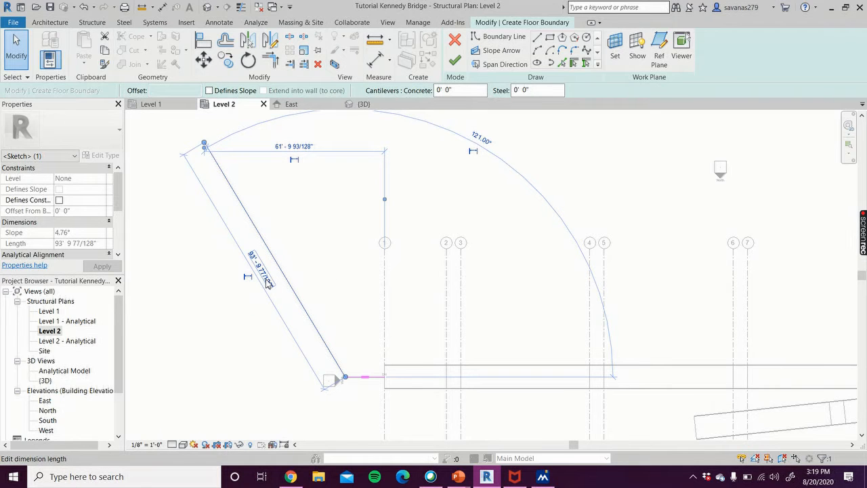
left_click(178, 294)
- Set the slanted boundary line's angle to 106 degrees, as given on the reference drawing in Chrome
left_click(302, 302)
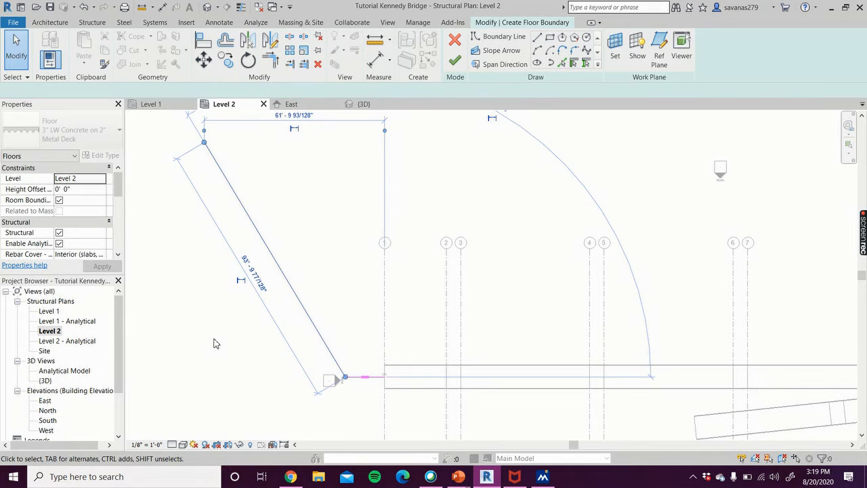
key("alt+Tab")
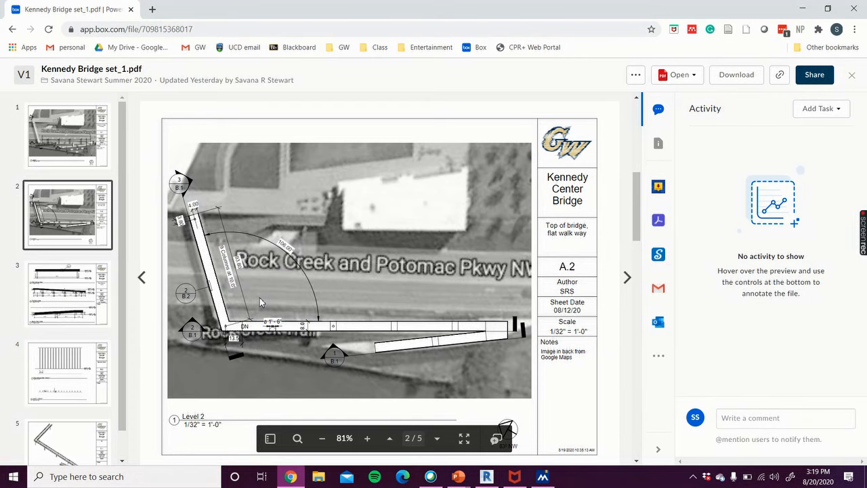
key("alt+Tab")
scroll(369, 232, "down", 1)
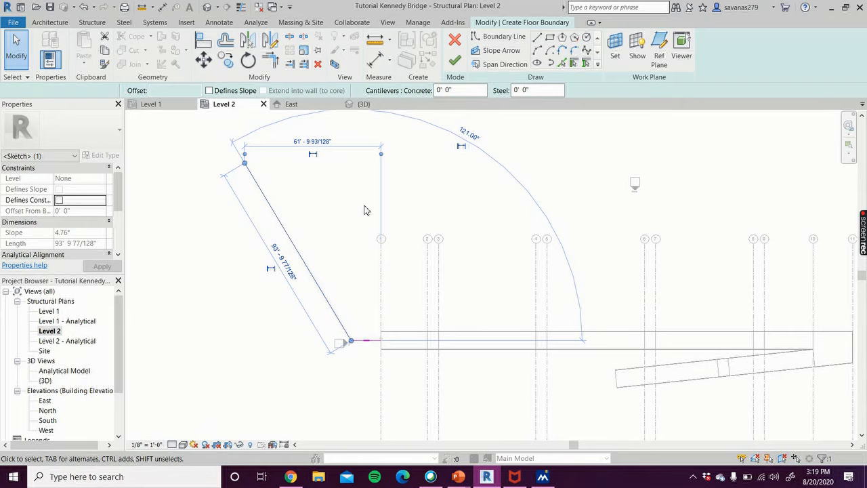
key("Escape")
left_click(284, 226)
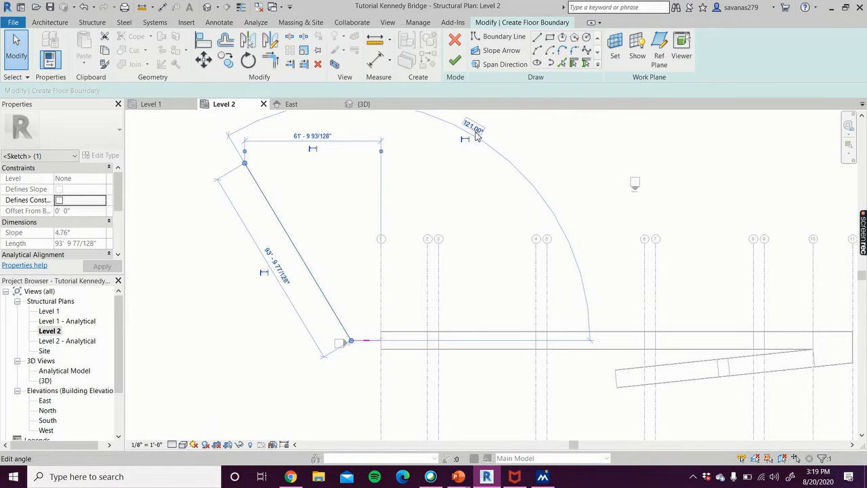
left_click(475, 135)
type("106")
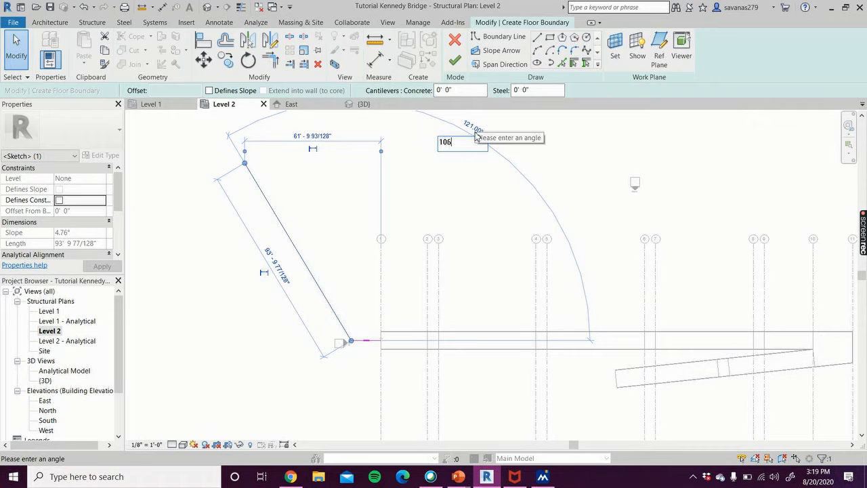
key("Return")
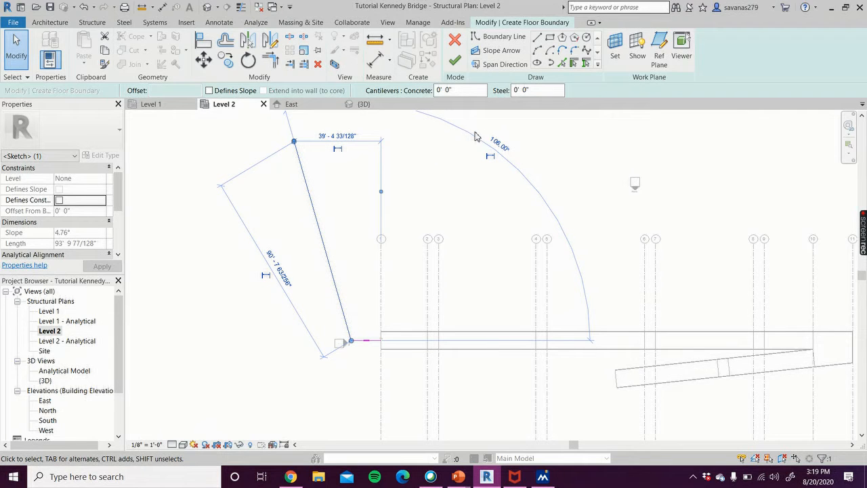
left_click(230, 244)
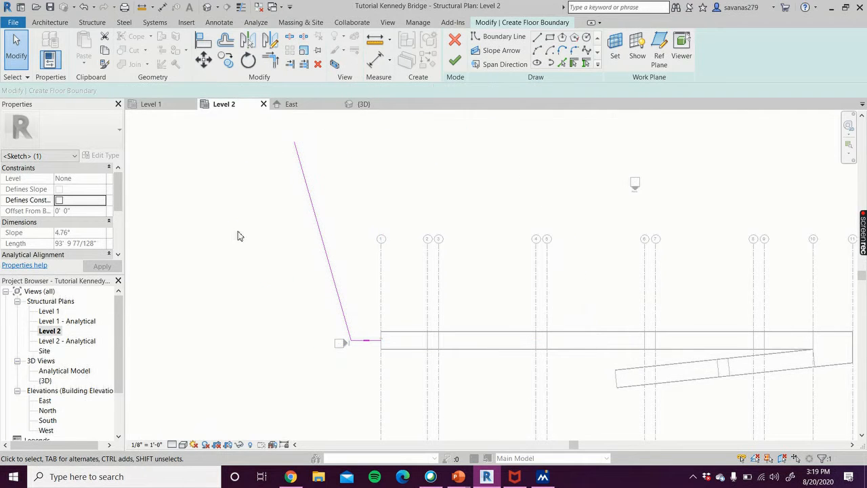
left_click(312, 200)
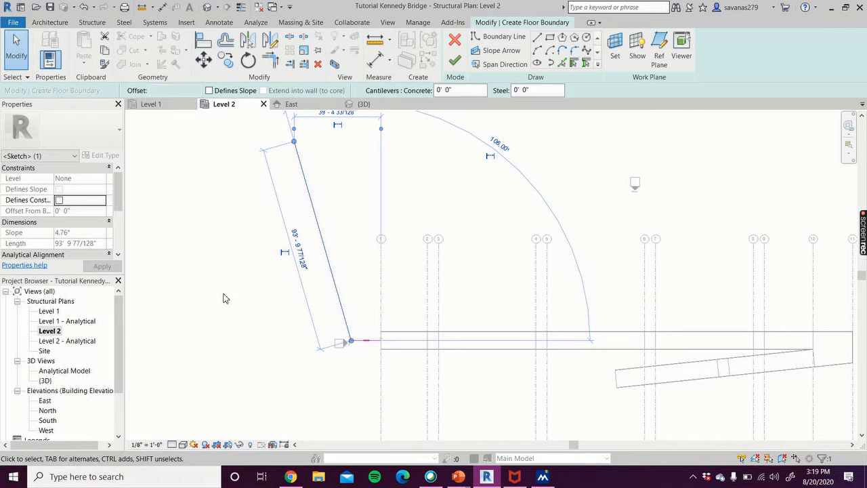
left_click(235, 374)
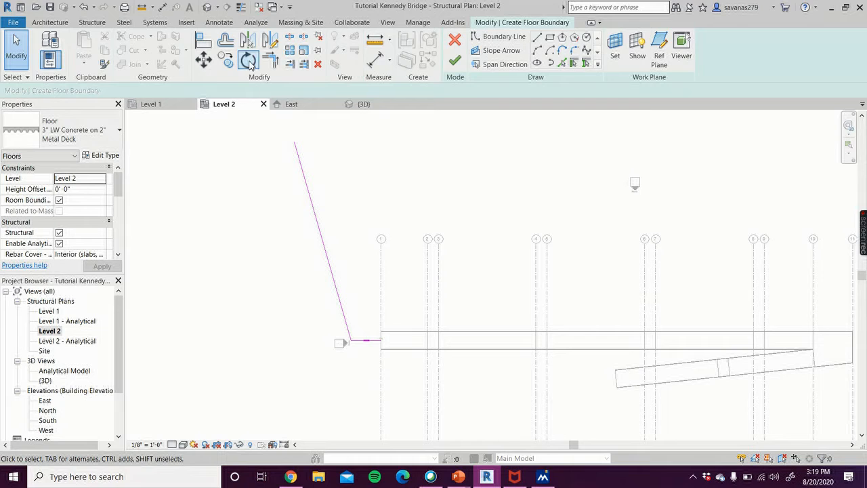
- Offset copies of the horizontal and slanted boundary lines 4' 0" to each side
left_click(228, 50)
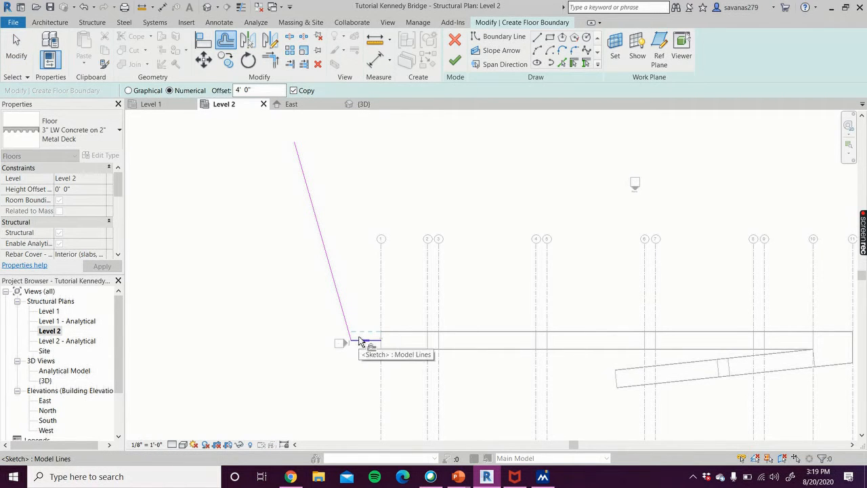
left_click(335, 291)
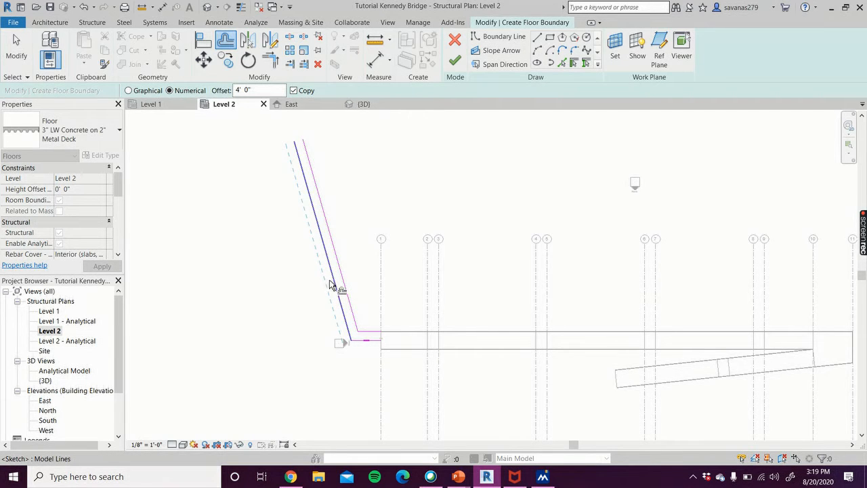
left_click(359, 345)
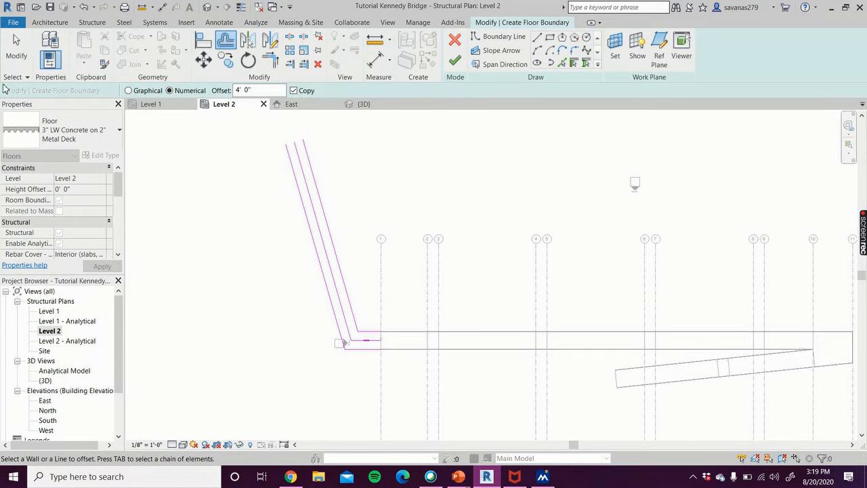
left_click(16, 47)
- Delete the original slanted and horizontal centerlines between the offset boundary lines
scroll(359, 365, "up", 2)
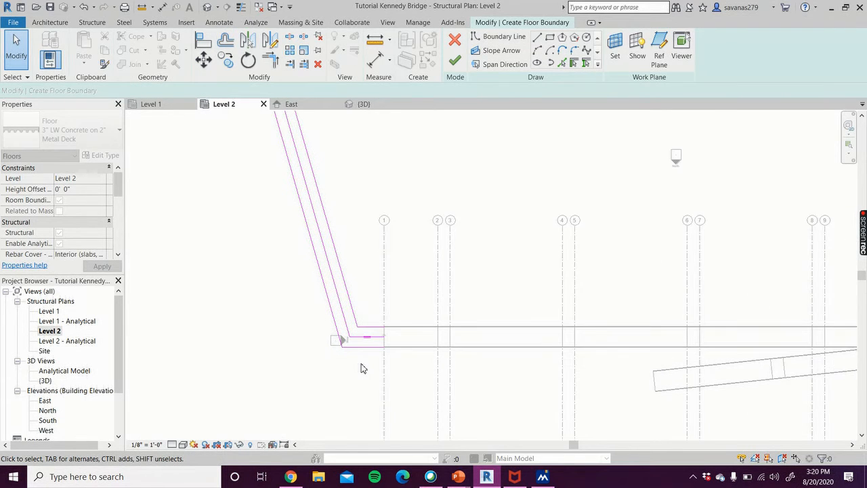
left_click(337, 288)
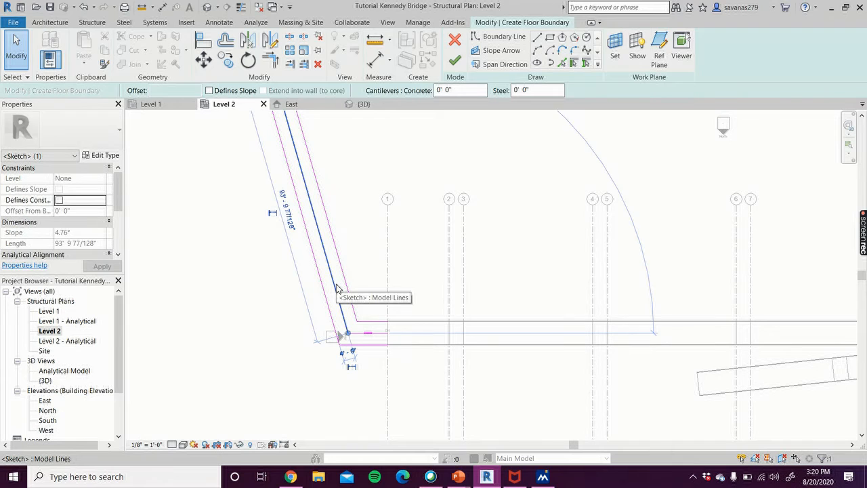
left_click(359, 335)
left_click(359, 334)
key("Delete")
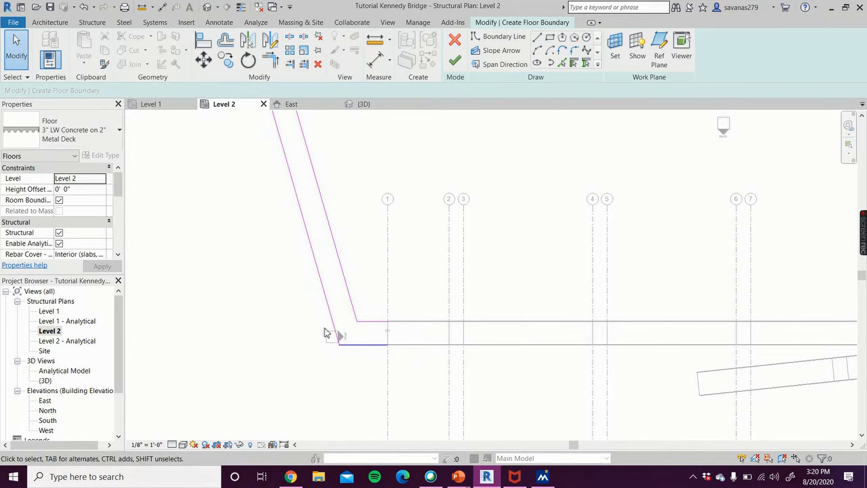
- Close the far end of the slanted walkway strip with a boundary line joining the endpoints of its two edges
scroll(233, 178, "down", 1)
middle_click_drag(234, 165, 289, 334)
scroll(319, 264, "up", 1)
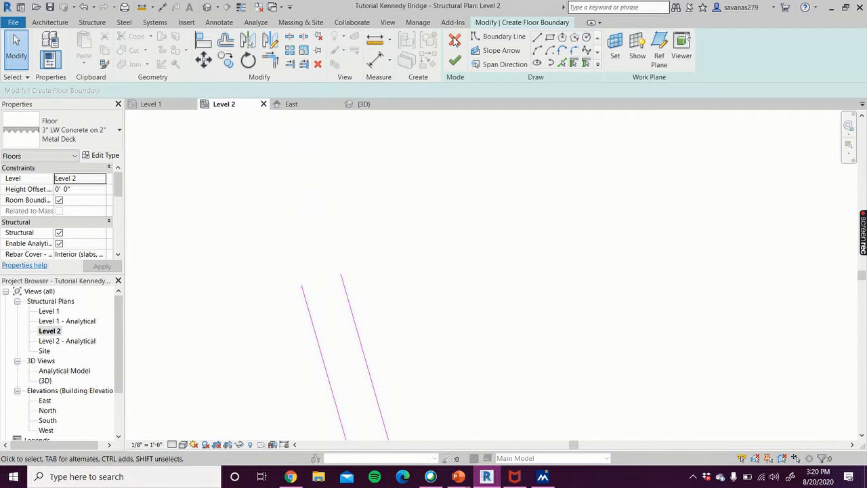
left_click(536, 39)
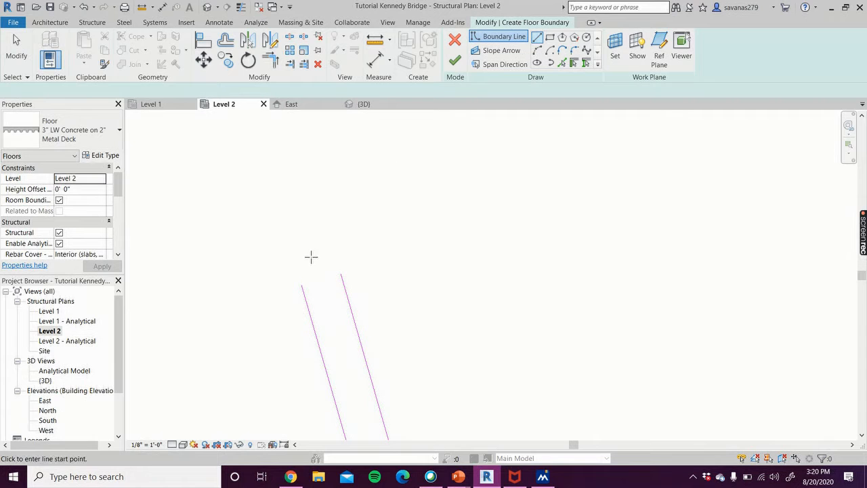
left_click(301, 285)
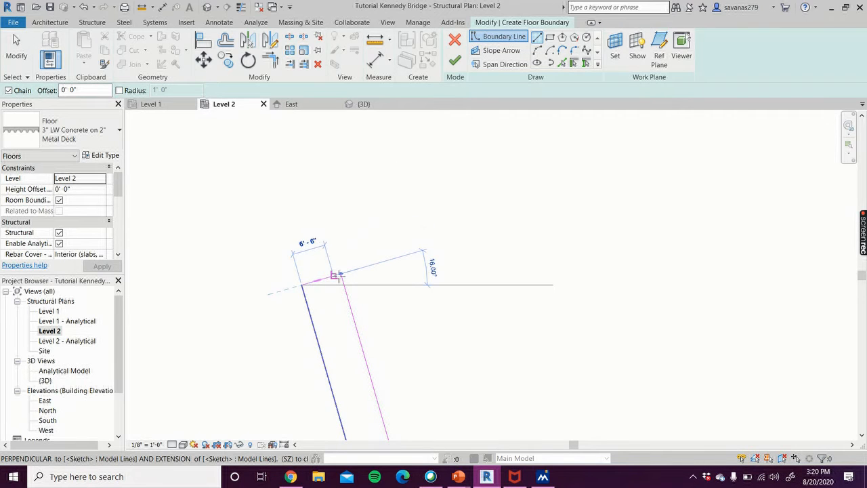
left_click(340, 273)
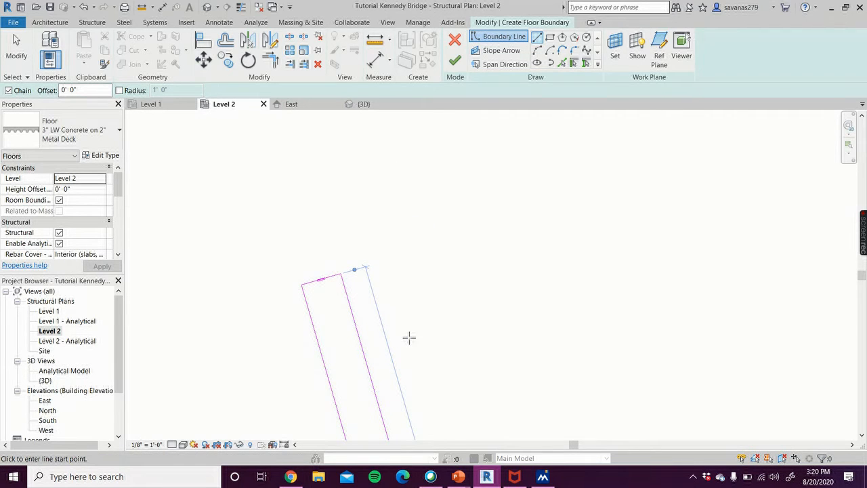
- Draw an 8' 0" vertical boundary line along grid 1 to close the horizontal end of the walkway outline
scroll(409, 337, "down", 4)
middle_click_drag(452, 294, 442, 114)
scroll(403, 312, "up", 1)
scroll(403, 318, "up", 2)
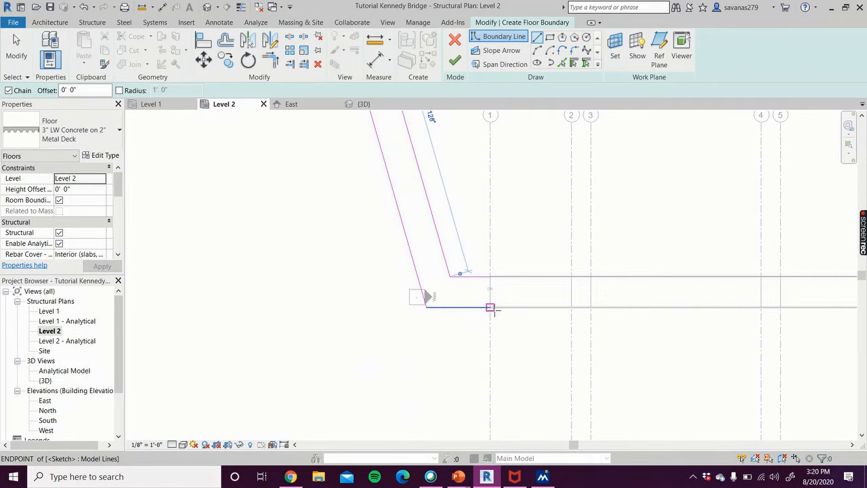
left_click(491, 308)
scroll(487, 282, "up", 2)
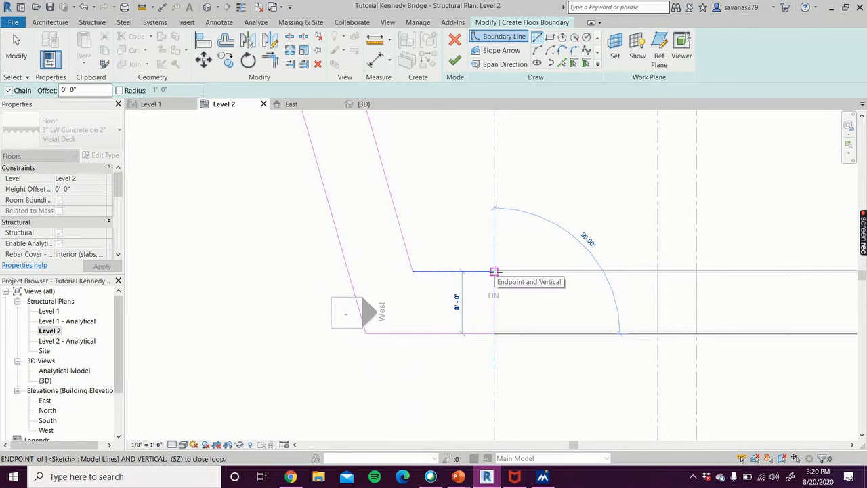
left_click(493, 272)
key("Escape")
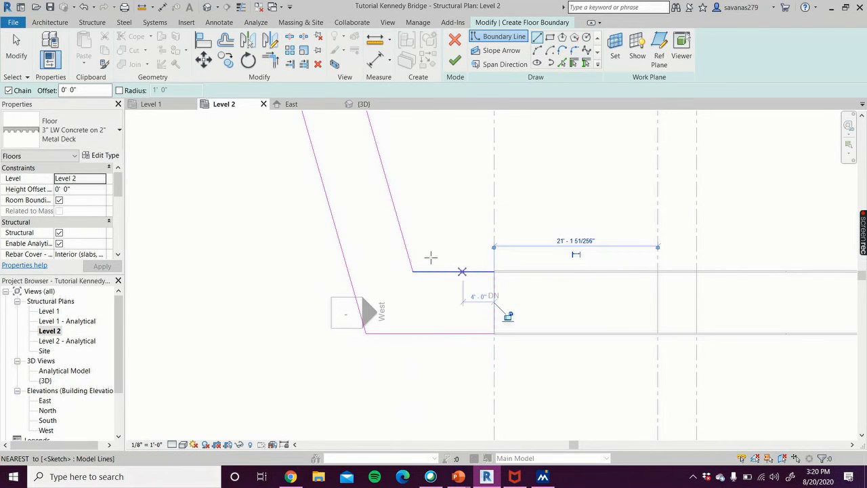
left_click(494, 119)
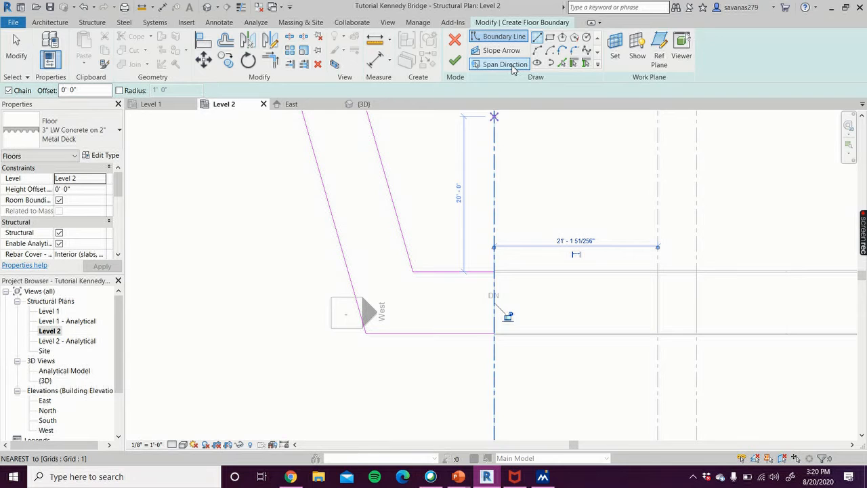
- Set the floor's span direction along the outer slanted edge and finish the boundary sketch
left_click(505, 64)
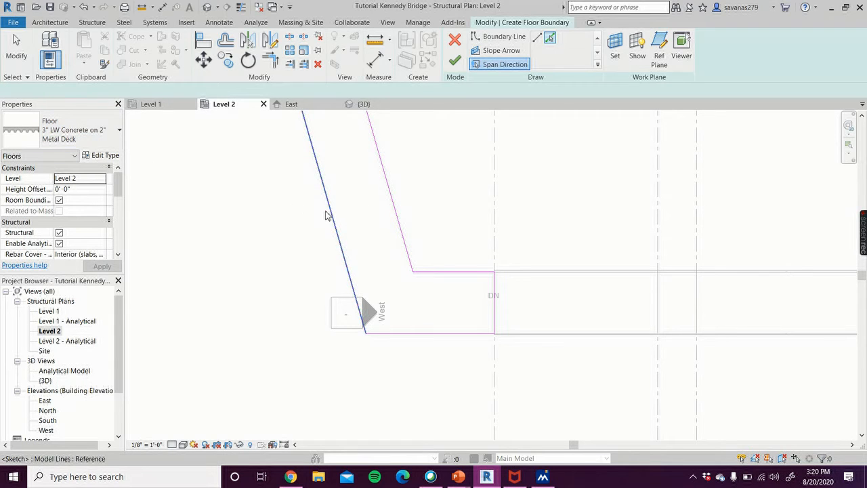
scroll(244, 237, "down", 2)
scroll(298, 406, "down", 4)
scroll(286, 381, "down", 1)
middle_click_drag(284, 364, 255, 298)
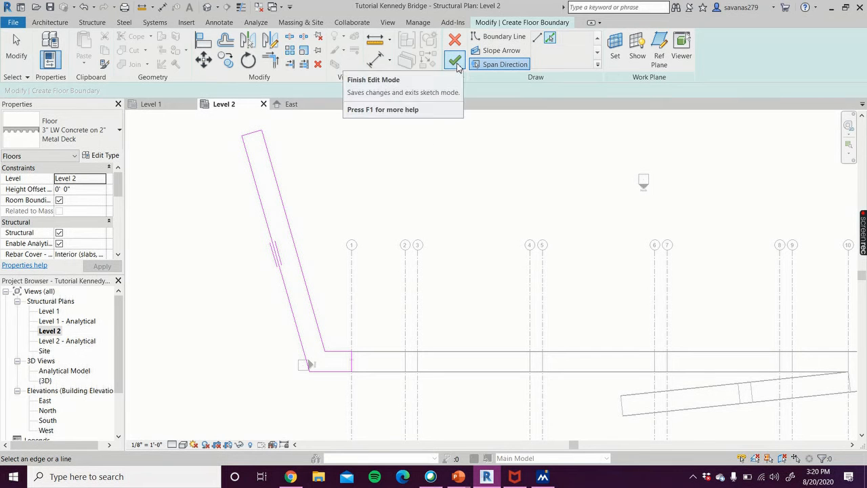
left_click(456, 63)
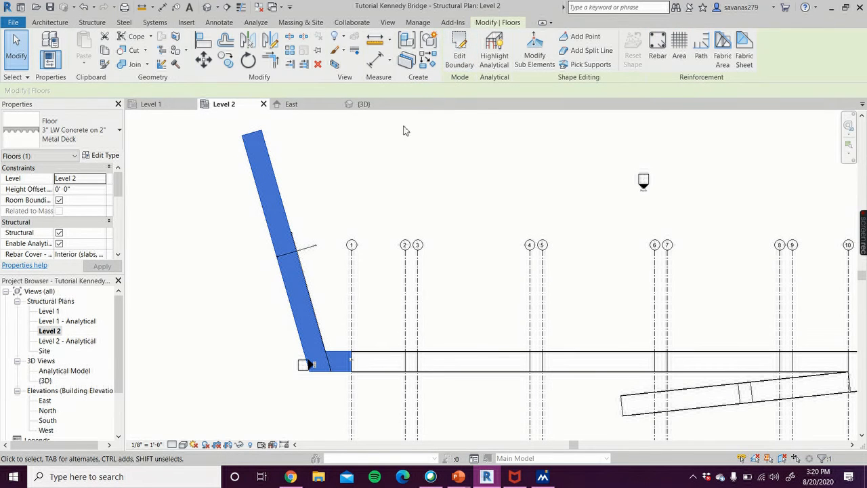
left_click(193, 246)
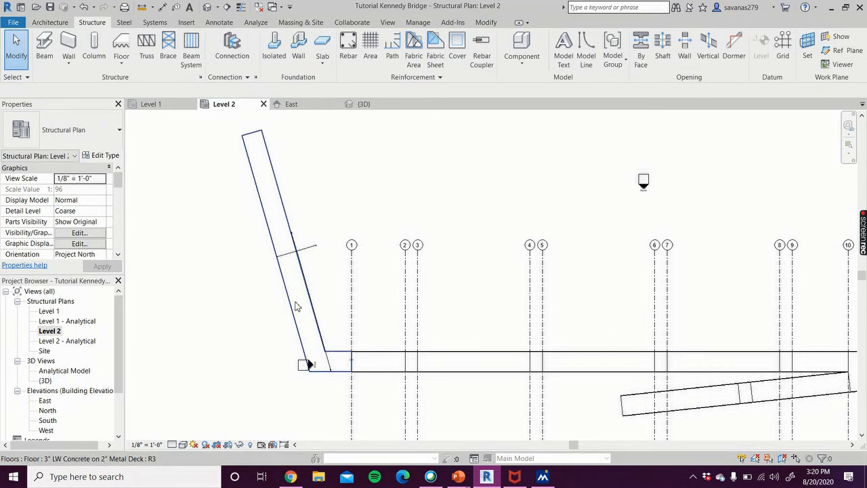
- Hide the span direction symbol of the new walkway floor in the Level 2 plan as an individual element
scroll(319, 305, "up", 3)
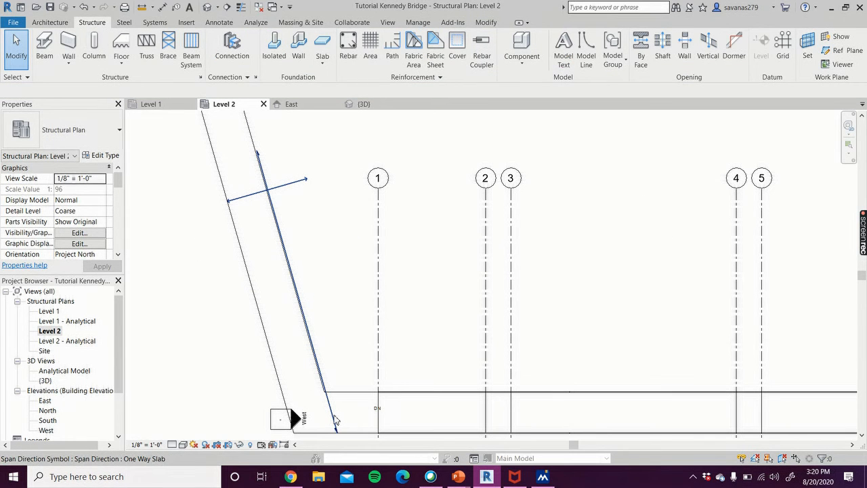
left_click(335, 422)
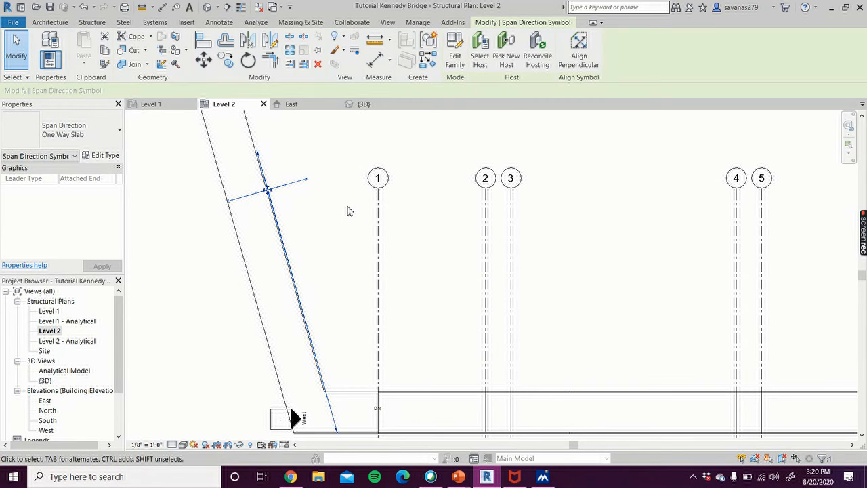
right_click(348, 211)
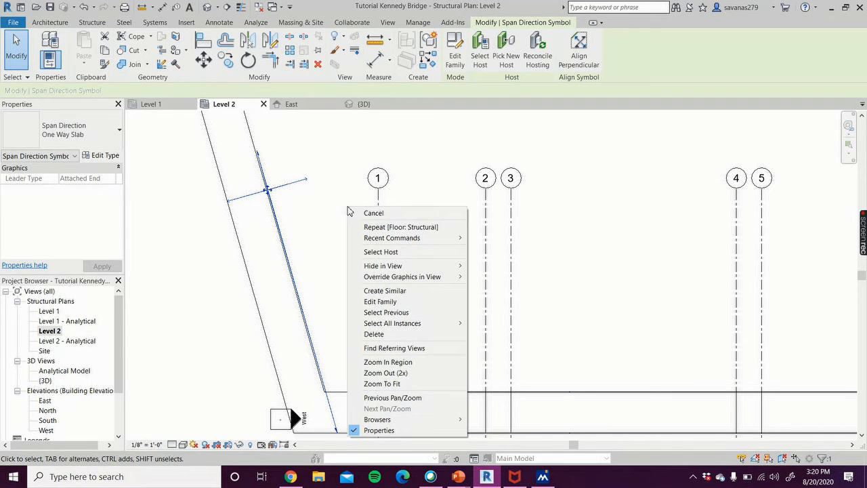
mouse_move(400, 265)
left_click(494, 266)
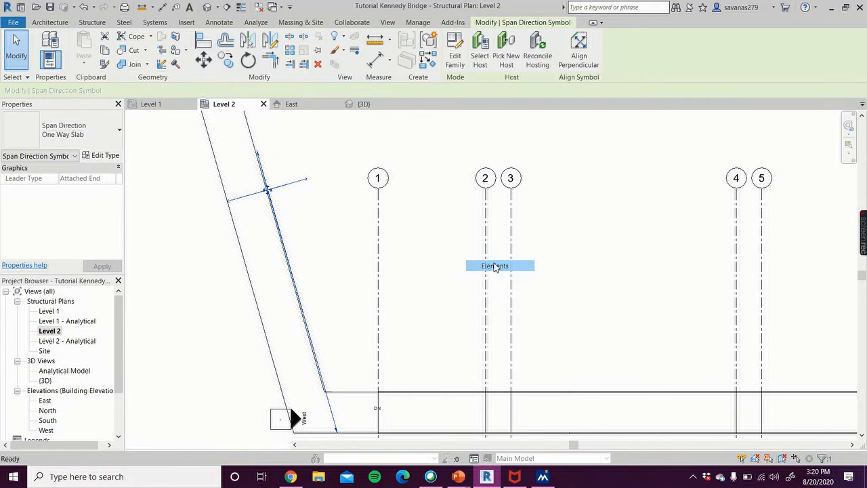
- Change the angled walkway floor's type to Generic - 12"
scroll(312, 227, "down", 3)
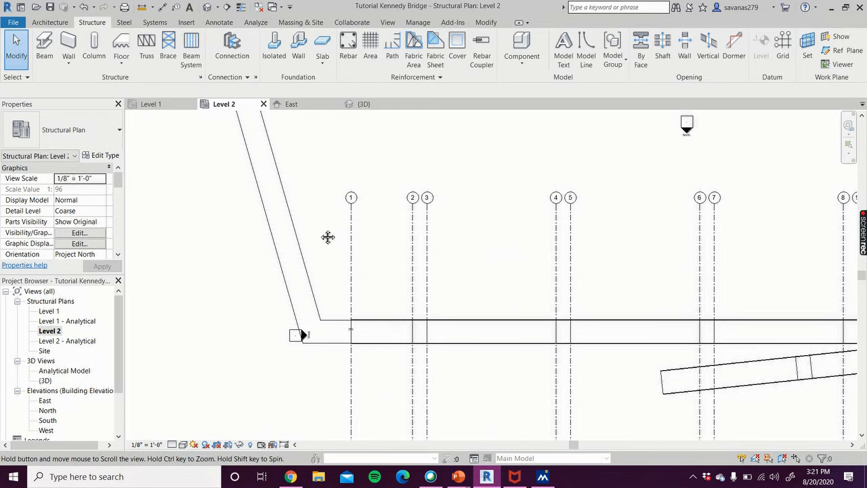
middle_click_drag(325, 234, 350, 306)
scroll(331, 296, "down", 1)
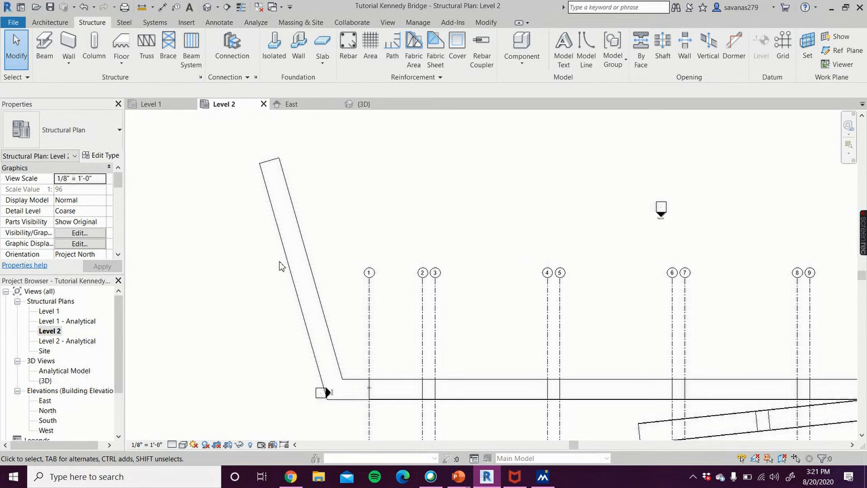
left_click(304, 239)
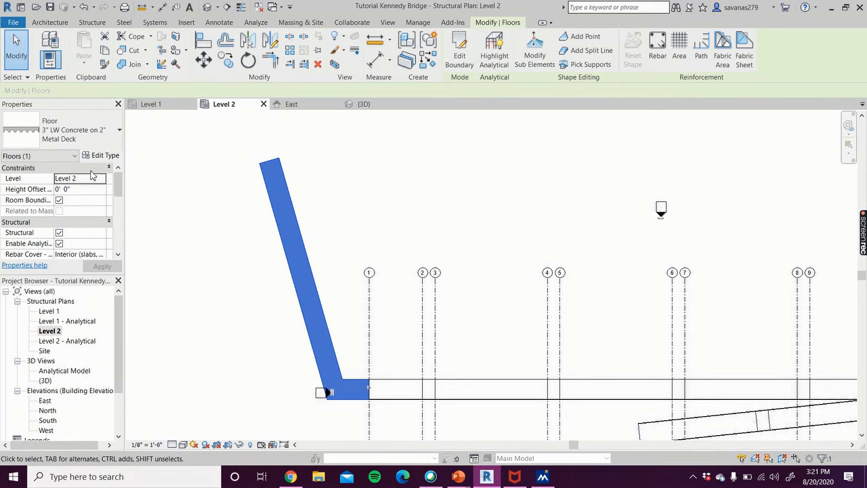
left_click(97, 130)
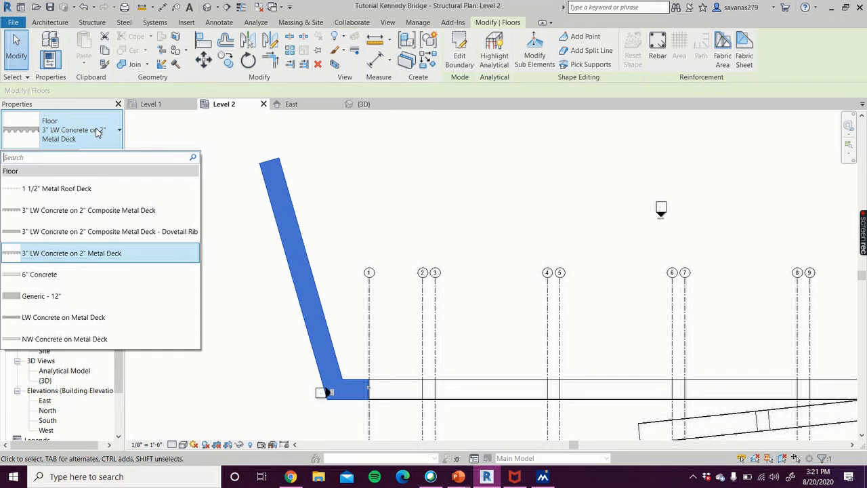
left_click(77, 299)
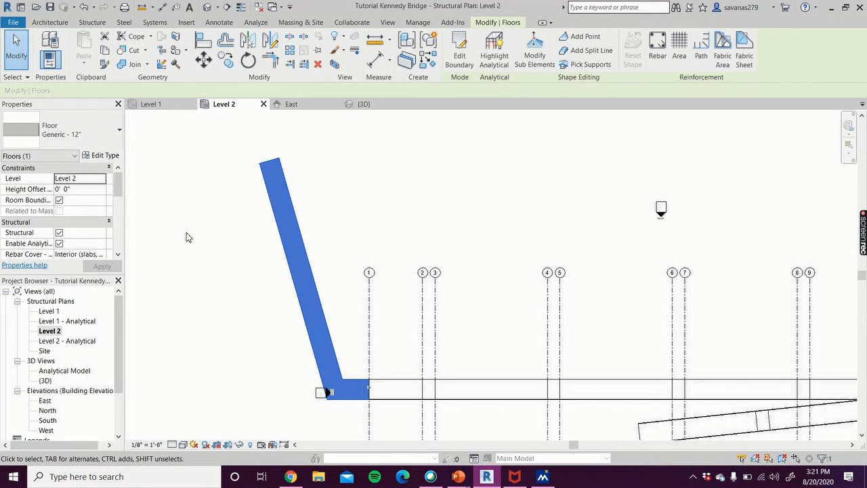
key("Escape")
- Open the 3D view and examine where the new walkway floor meets the existing bridge deck
scroll(215, 240, "down", 1)
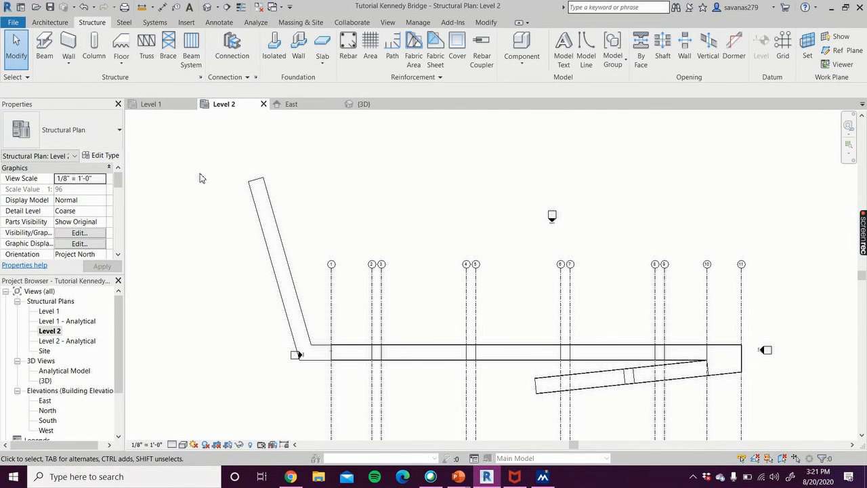
left_click(207, 8)
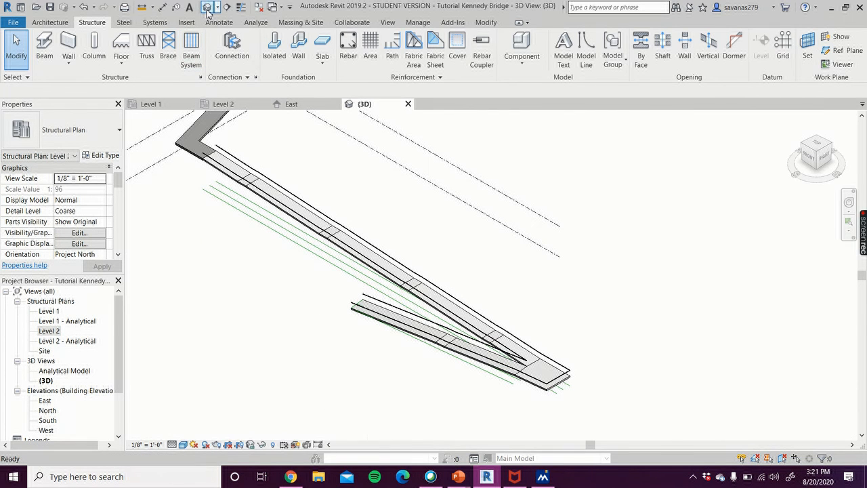
middle_click_drag(159, 207, 314, 383)
scroll(316, 366, "up", 3)
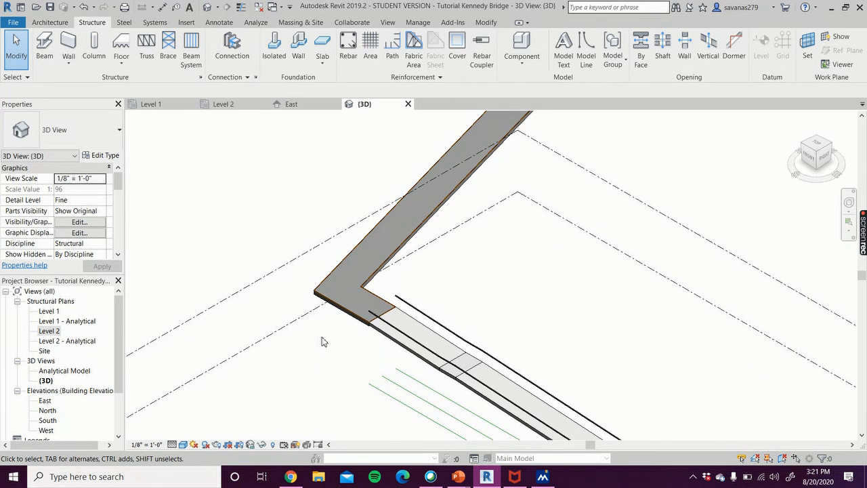
scroll(345, 359, "up", 5)
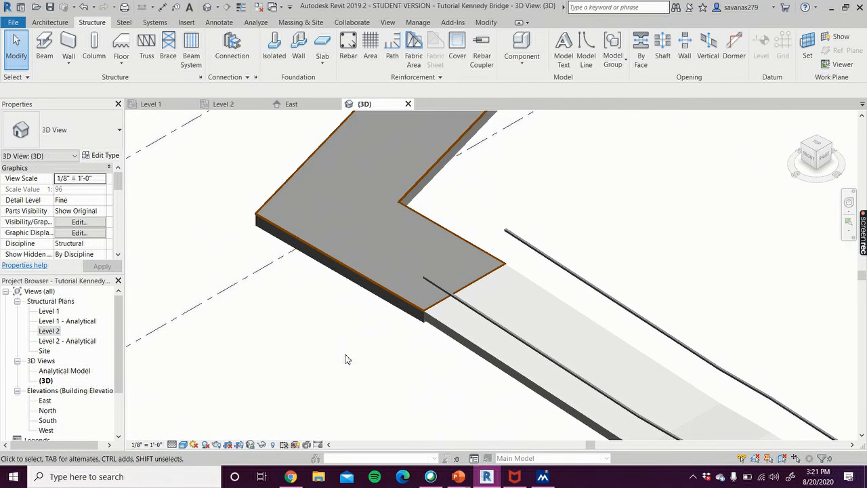
scroll(345, 358, "down", 3)
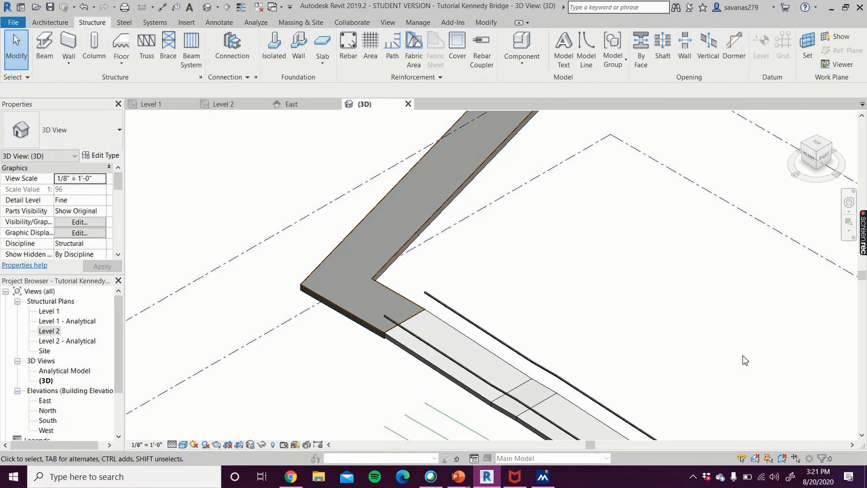